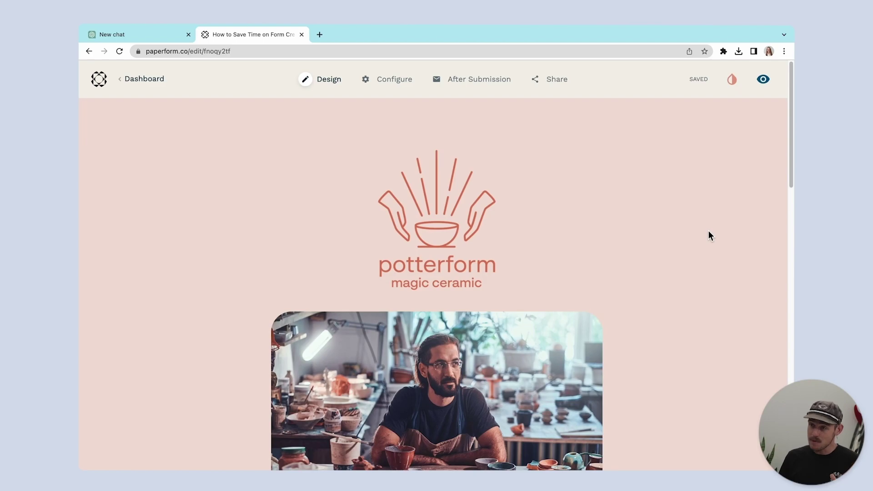
pyautogui.scroll(-10, 709, 232)
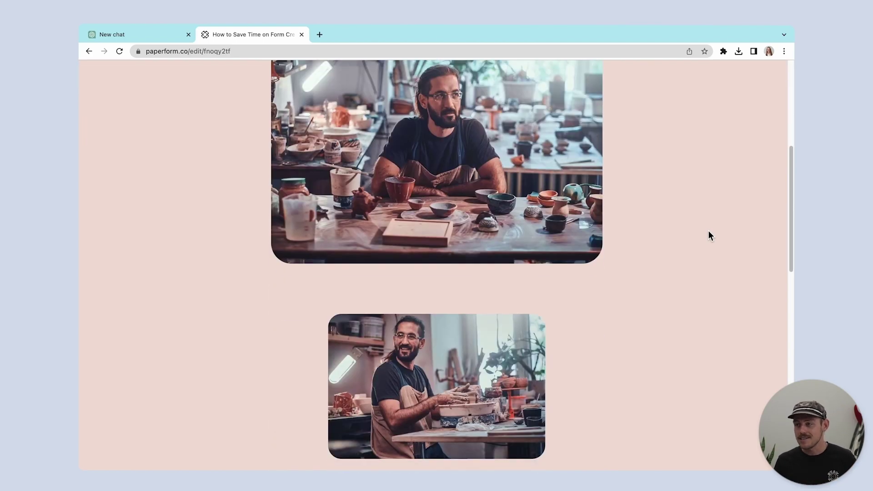
pyautogui.scroll(10, 709, 232)
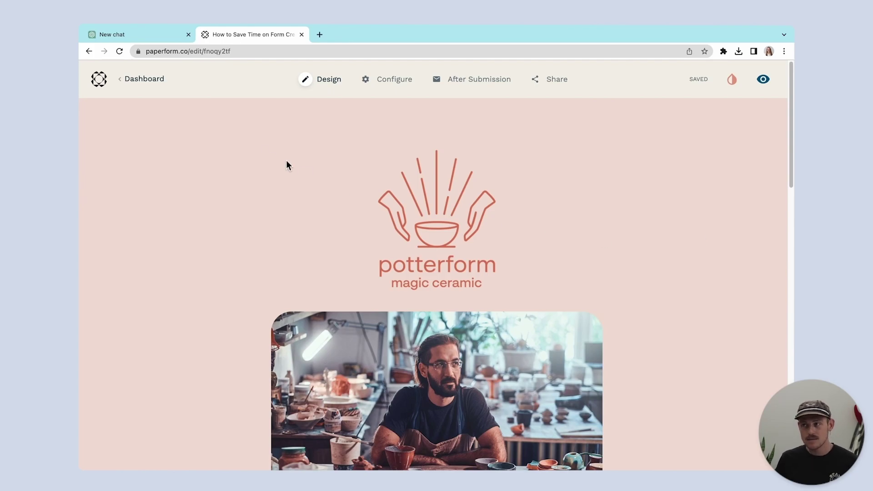
# Switch to ChatGPT, greet it, and ask for an about us paragraph for a pottery studio's online form.
pyautogui.click(144, 34)
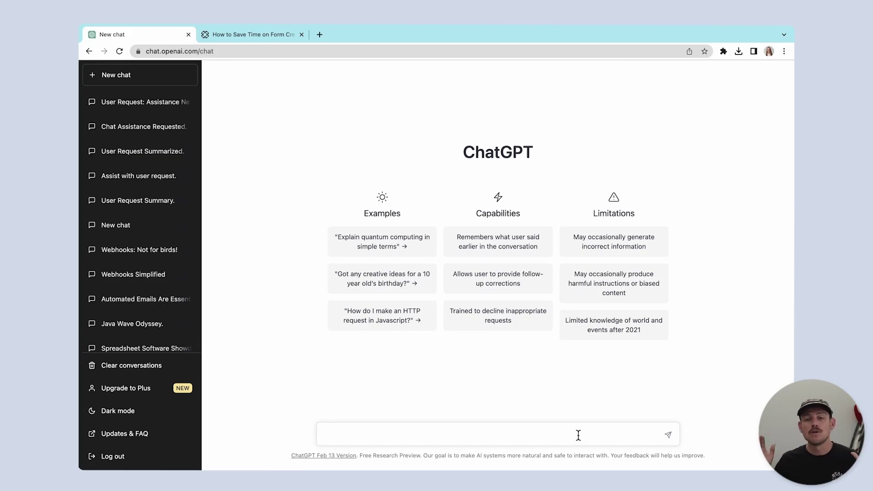
pyautogui.write('Hello ChatGPT')
pyautogui.press('Return')
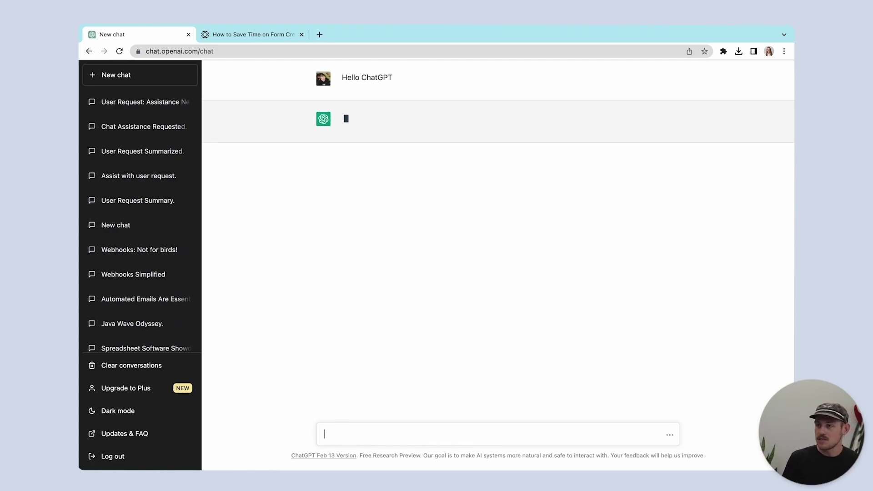
pyautogui.write('I am creating an online form for a pottery studio and ne')
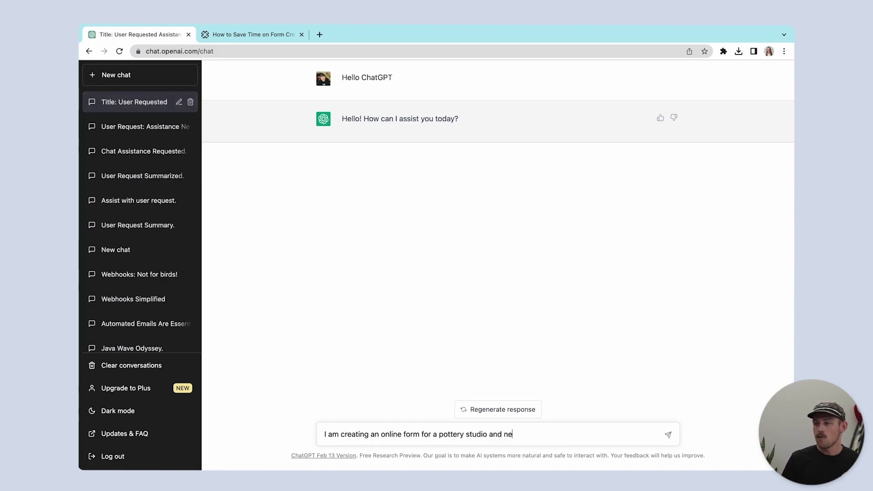
pyautogui.write('ed an about us paragraph')
pyautogui.press('Return')
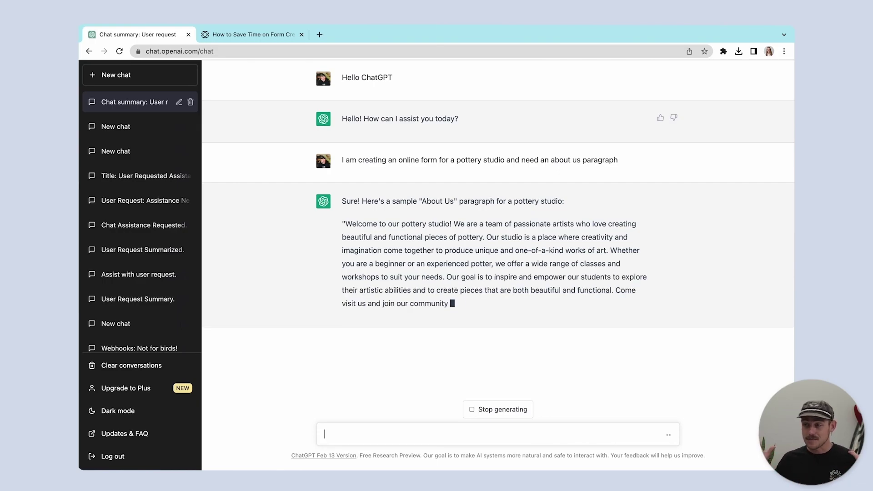
# Copy the generated about us paragraph into the Paperform form, directly below the large photo of the potter.
pyautogui.moveTo(504, 305); pyautogui.dragTo(346, 224)
pyautogui.press('super+c')
pyautogui.click(283, 34)
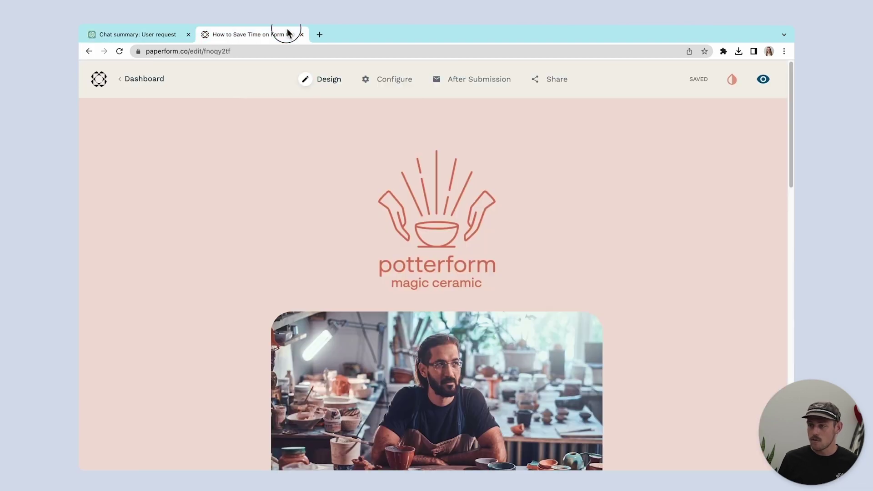
pyautogui.scroll(-3, 618, 395)
pyautogui.click(461, 379)
pyautogui.press('super+v')
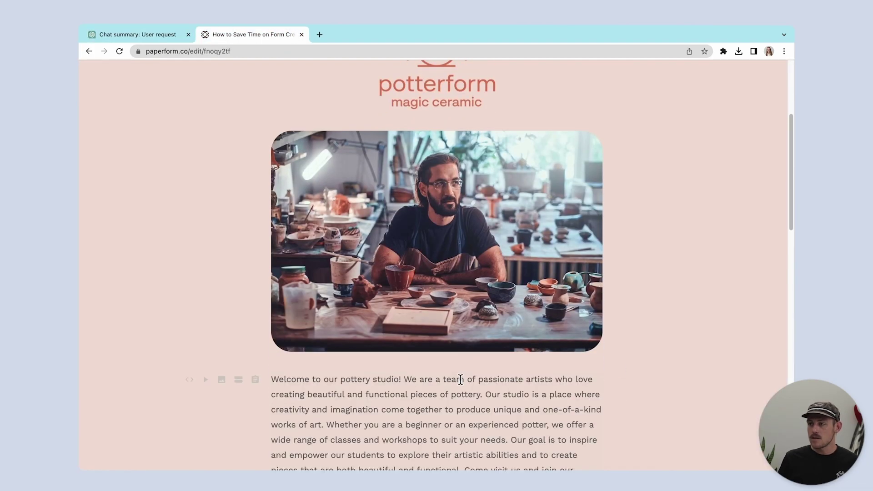
# Replace "our pottery studio" with "Potterform" in the welcome sentence of the pasted paragraph.
pyautogui.scroll(-2, 466, 381)
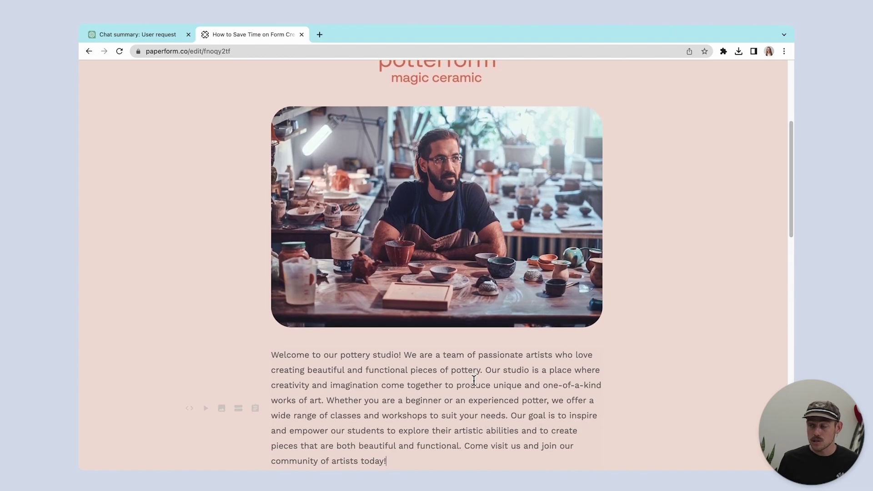
pyautogui.scroll(-3, 474, 382)
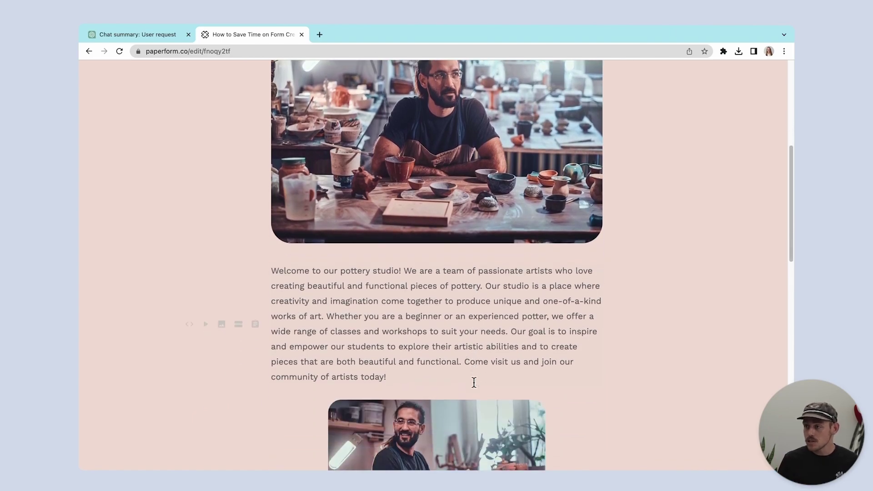
pyautogui.moveTo(400, 271); pyautogui.dragTo(325, 268)
pyautogui.write('Potterform')
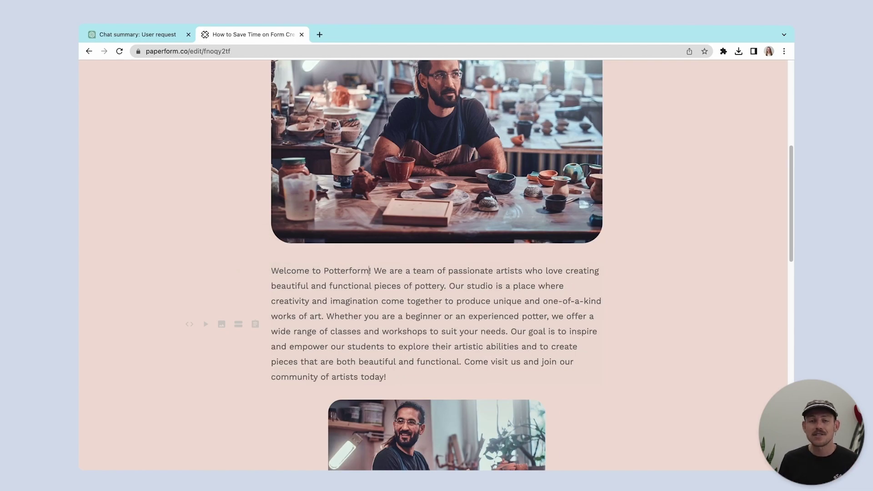
# Put "Welcome to Potterform!" on its own line and start a separate paragraph at "Whether you are a beginner", with a blank line before it.
pyautogui.click(378, 270)
pyautogui.hotkey('shift', 'Return')
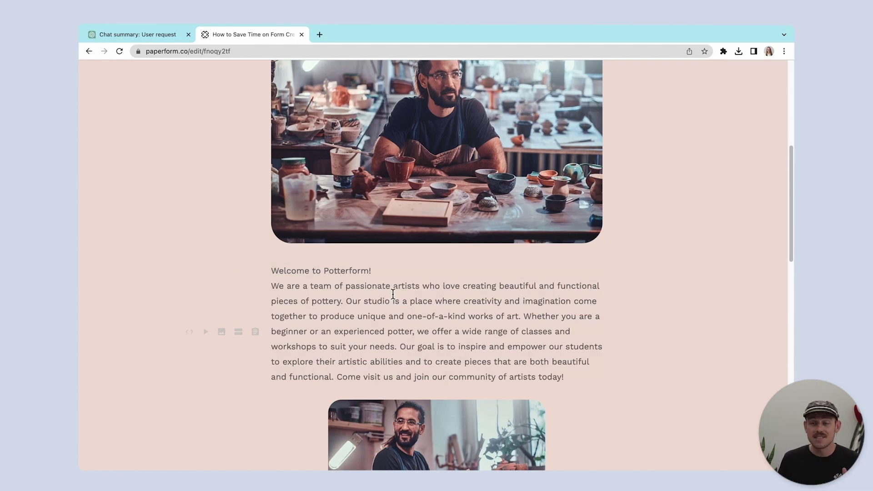
pyautogui.click(526, 317)
pyautogui.hotkey('shift', 'Return')
pyautogui.hotkey('shift', 'Return')
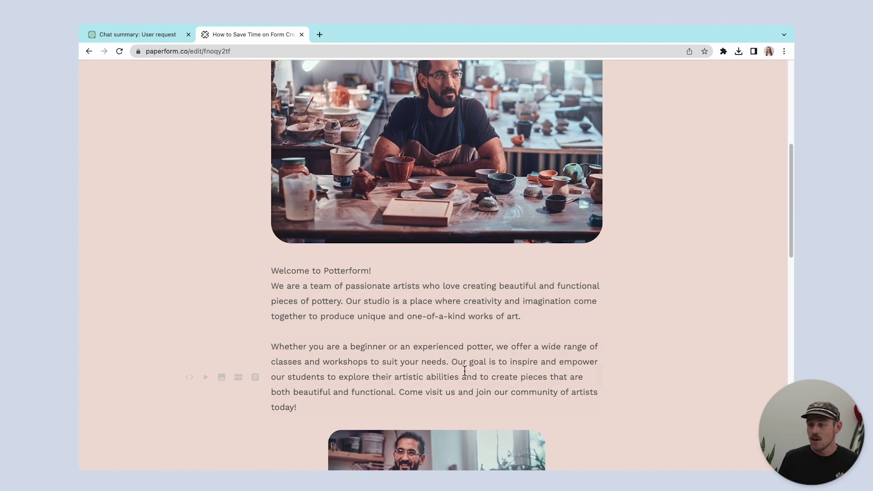
# Right-align the "Whether you are a beginner" paragraph and format the "Welcome to Potterform!" line as an H2 heading.
pyautogui.moveTo(325, 404); pyautogui.dragTo(272, 347)
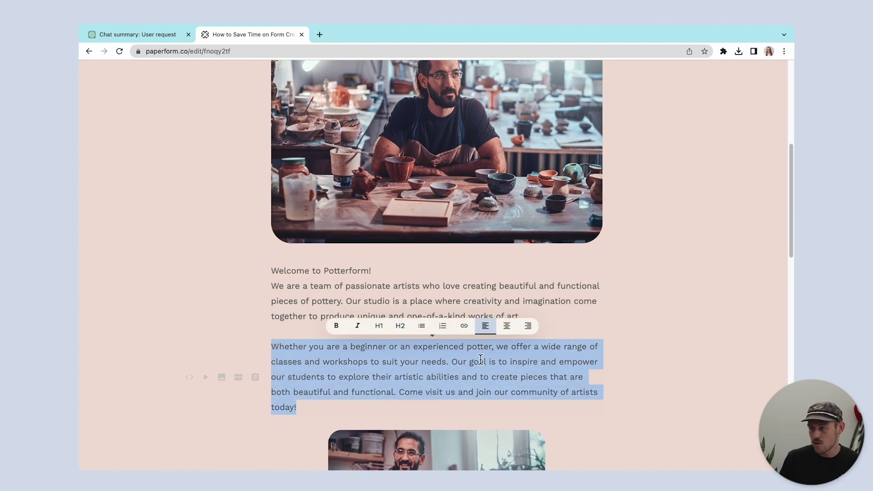
pyautogui.click(527, 325)
pyautogui.moveTo(374, 271); pyautogui.dragTo(272, 275)
pyautogui.click(299, 250)
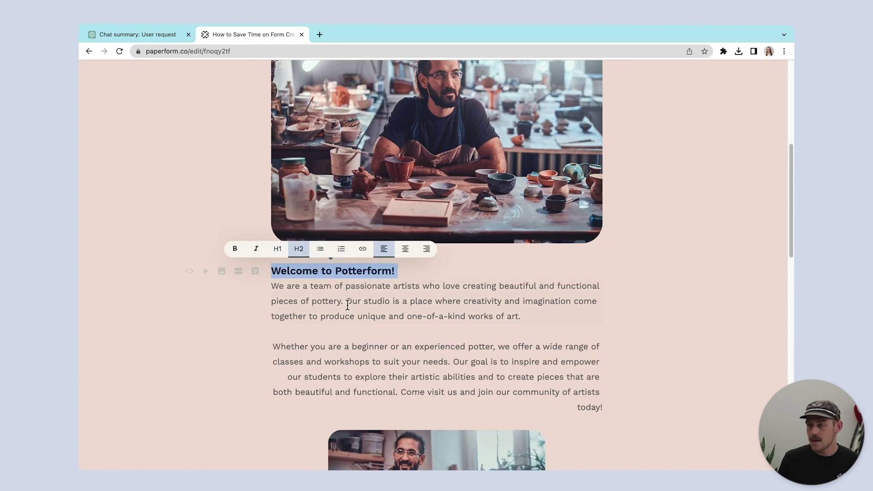
# Split off the "Come visit us" sentence and move the "Whether you are a beginner" paragraph below the second potter photo.
pyautogui.click(401, 392)
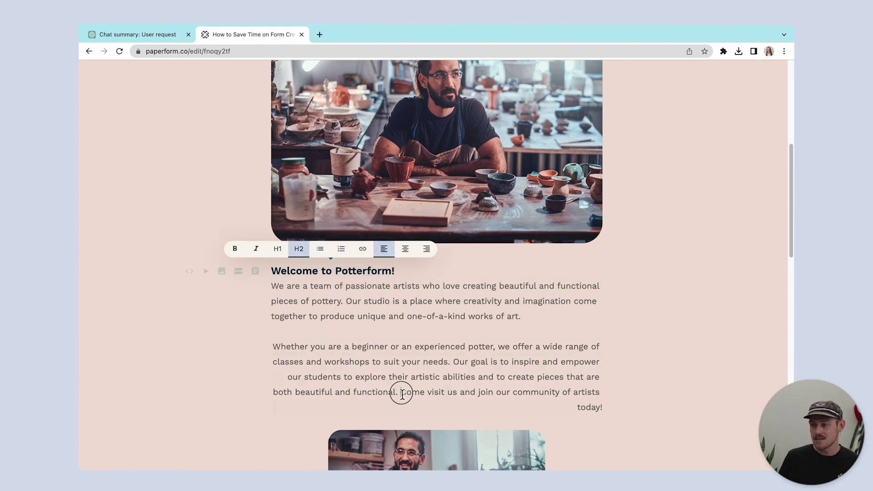
pyautogui.press('Return')
pyautogui.press('Return')
pyautogui.moveTo(591, 400); pyautogui.dragTo(273, 346)
pyautogui.hotkey('ctrl', 'c')
pyautogui.press('BackSpace')
pyautogui.scroll(-3, 420, 363)
pyautogui.click(410, 425)
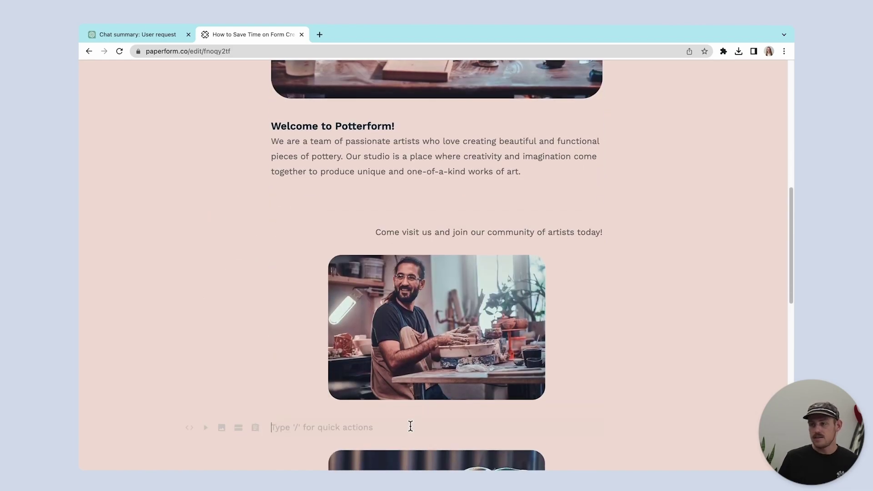
pyautogui.hotkey('ctrl', 'v')
# Move the "Come visit us" sentence below the photo of the pots with a blank line above it, and remove the leftover empty lines.
pyautogui.moveTo(604, 233); pyautogui.dragTo(376, 229)
pyautogui.hotkey('ctrl', 'c')
pyautogui.press('BackSpace')
pyautogui.press('BackSpace')
pyautogui.press('BackSpace')
pyautogui.press('BackSpace')
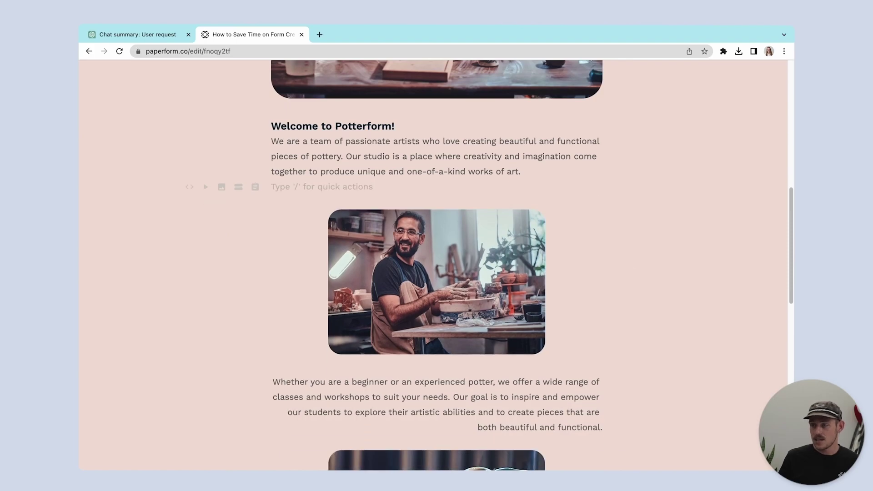
pyautogui.scroll(-6, 379, 238)
pyautogui.click(426, 354)
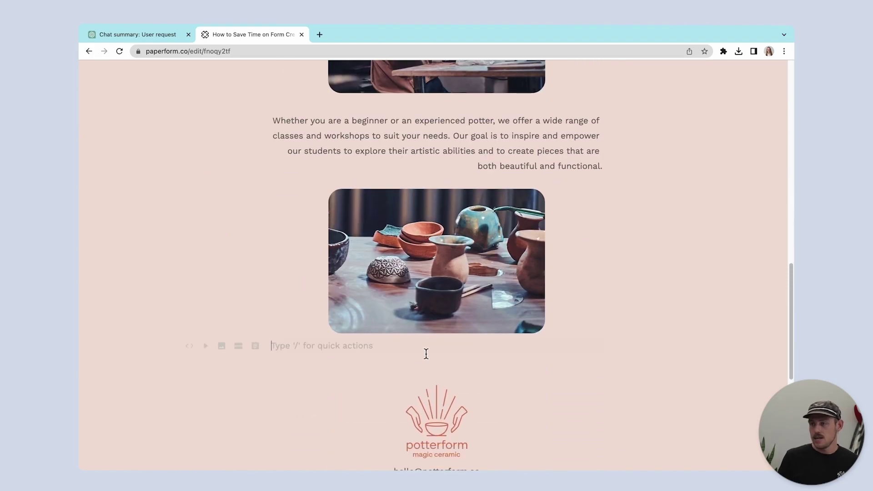
pyautogui.hotkey('ctrl', 'v')
pyautogui.click(371, 346)
pyautogui.press('Return')
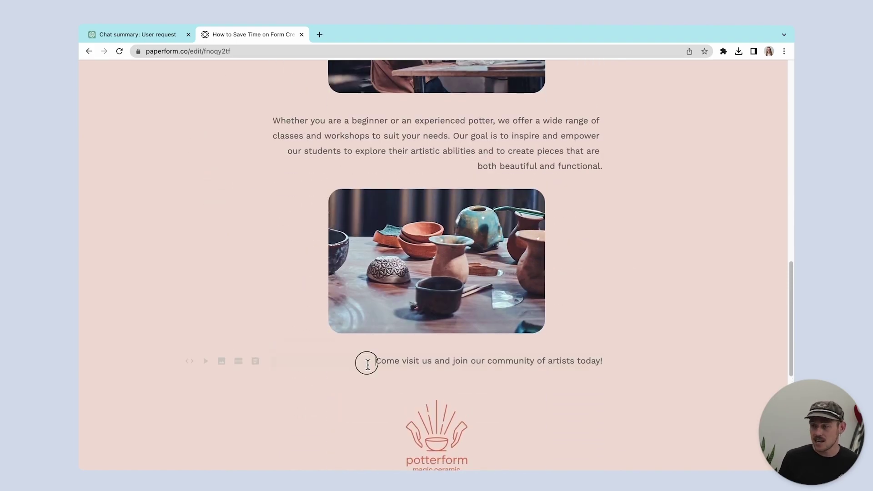
# Format "Come visit us and join our community of artists today!" as a centred H1 heading.
pyautogui.moveTo(367, 360); pyautogui.dragTo(586, 374)
pyautogui.click(560, 340)
pyautogui.click(432, 340)
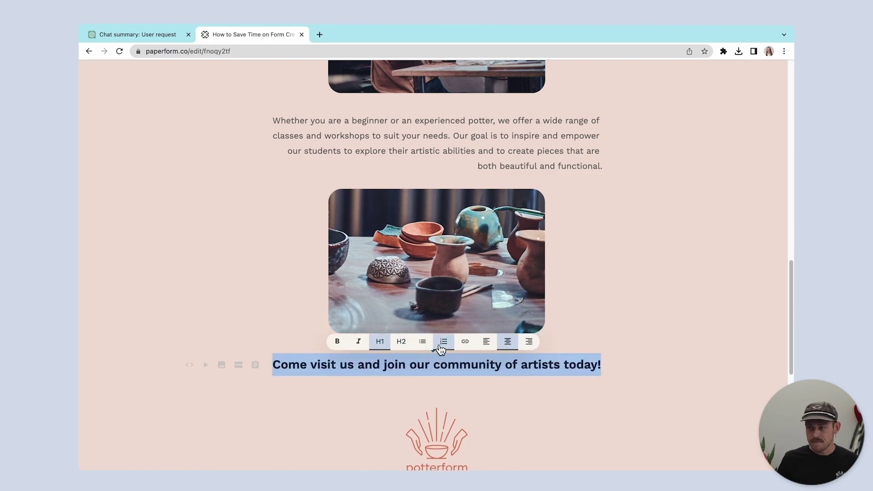
pyautogui.click(623, 368)
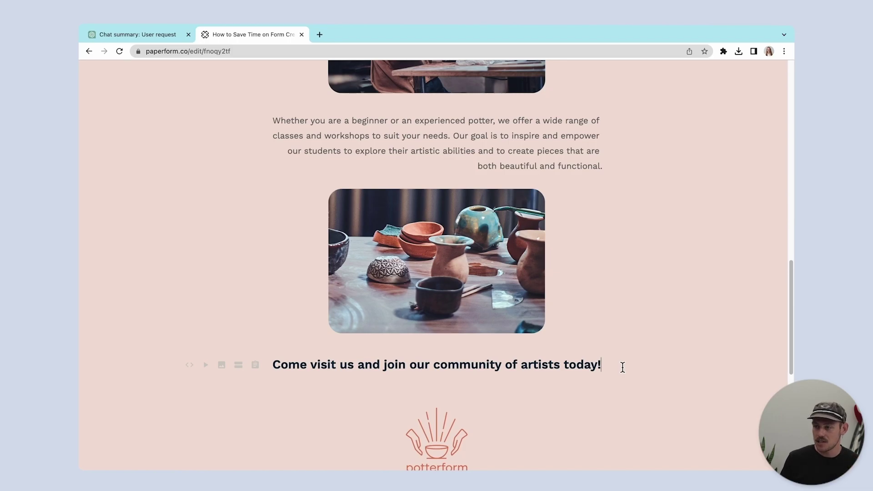
# Switch to ChatGPT and ask what questions to ask pottery studio customers wanting to book a class.
pyautogui.click(166, 35)
pyautogui.write('What questions should i ask customers of my pottery studio when they are wanting to book a class')
pyautogui.press('Return')
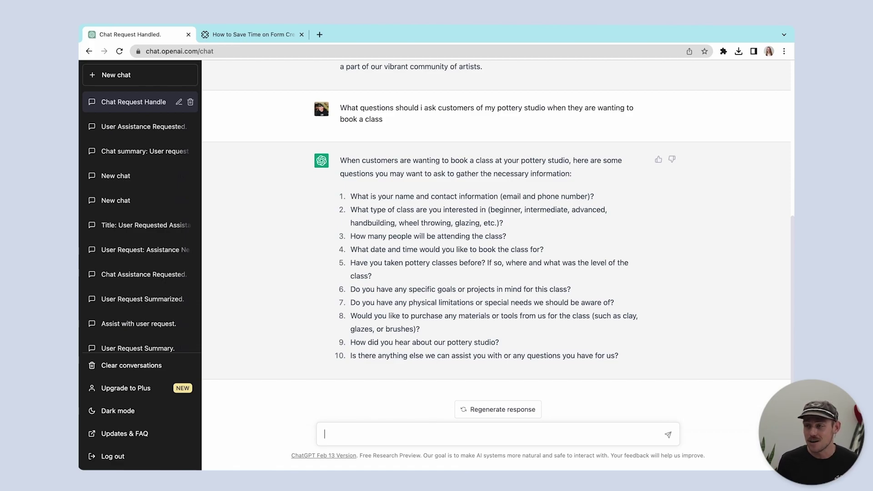
# Copy all the suggested booking questions into the Paperform form, below the "Come visit us" heading.
pyautogui.moveTo(630, 367); pyautogui.dragTo(349, 205)
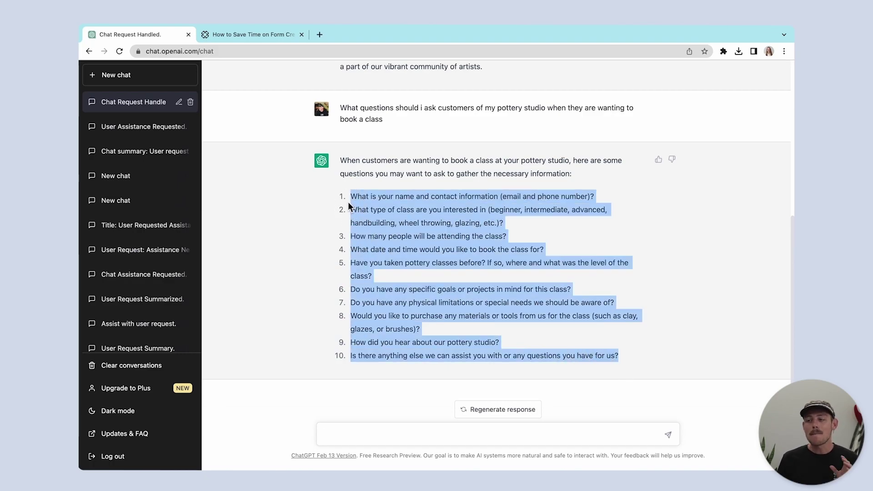
pyautogui.click(250, 34)
pyautogui.click(450, 383)
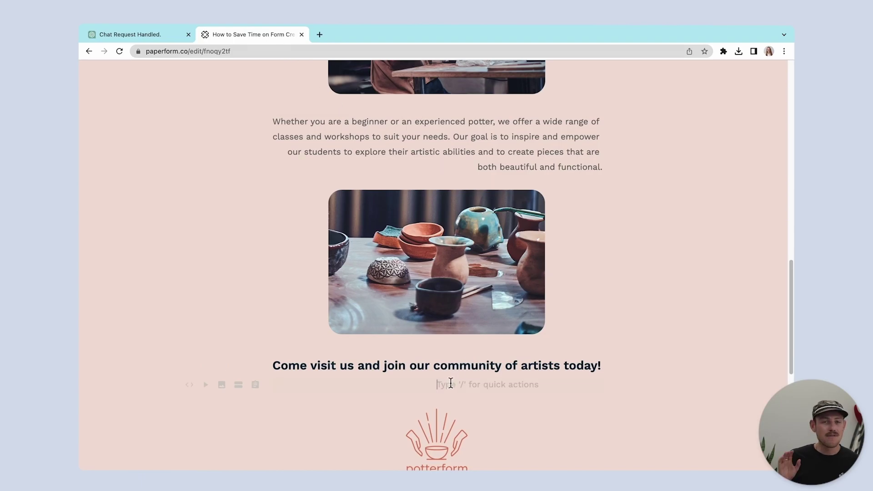
pyautogui.write('1. What is your name and contact information (email and phone number)? 2. What type of class are you interested in (beginner, intermediate, advanced, handbuilding, wheel throwing, glazing, etc.)? 3. How many people will be attending the class? 4. What date and time would you like to book the class for? 5. Have you taken pottery classes before? If so, where and what was the level of the class? 6. Do you have any specific goals or projects in mind for this class? 7. Do you have any physical limitations or special needs we should be aware of? 8. Would you like to purchase any materials or tools from us for the class (such as clay, glazes, or brushes)? 9. How did you hear about our pottery studio? 10. Is there anything else we can assist you with or any questions you have for us?')
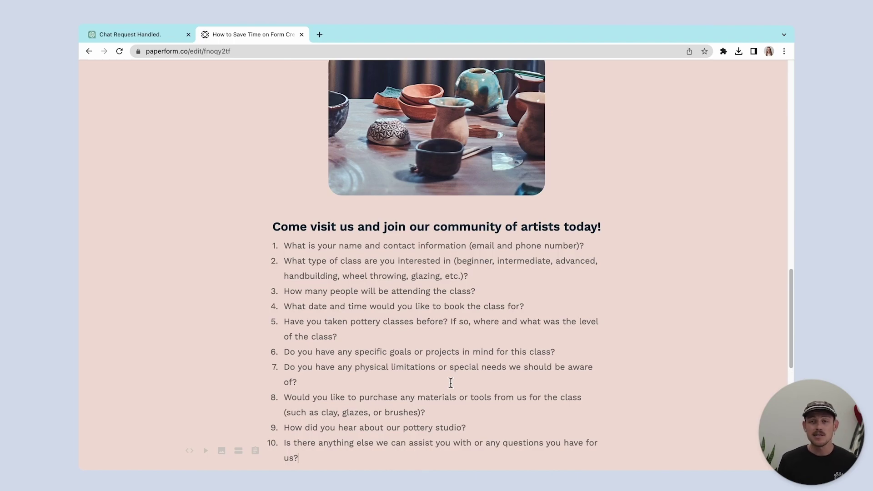
# Insert a Name quick question on the empty line below the numbered question list.
pyautogui.scroll(-2, 451, 383)
pyautogui.click(448, 412)
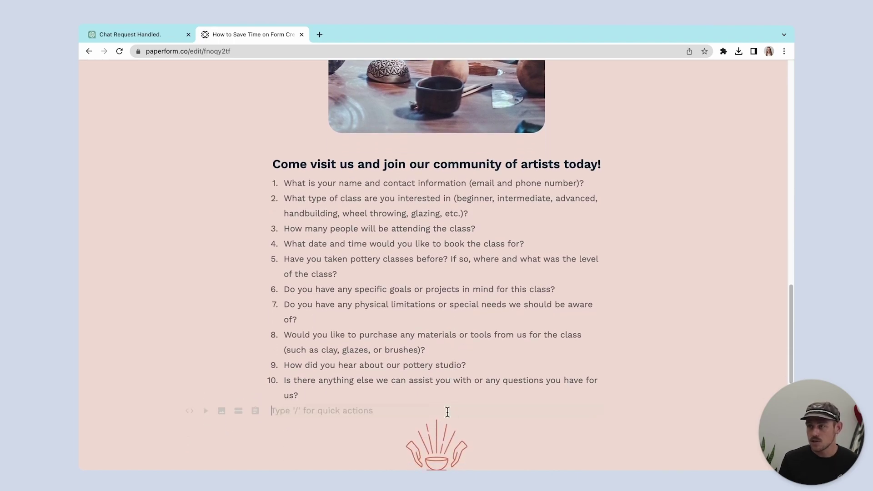
pyautogui.write('/nam')
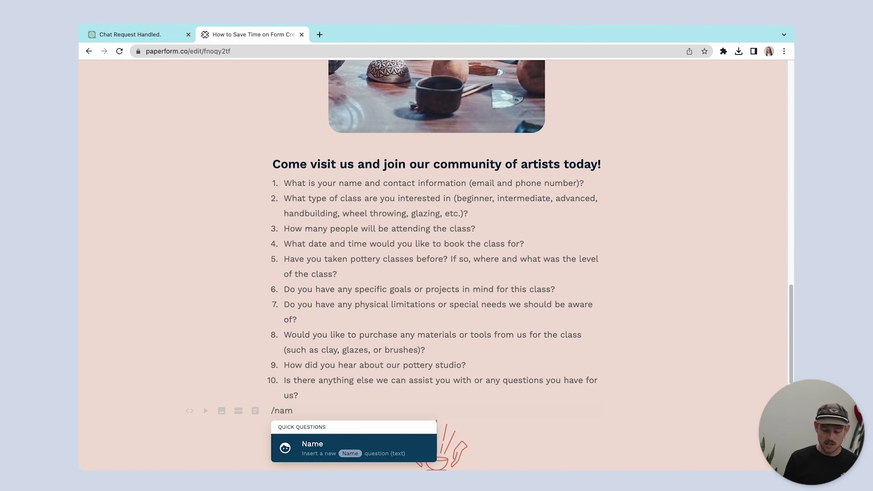
pyautogui.press('Return')
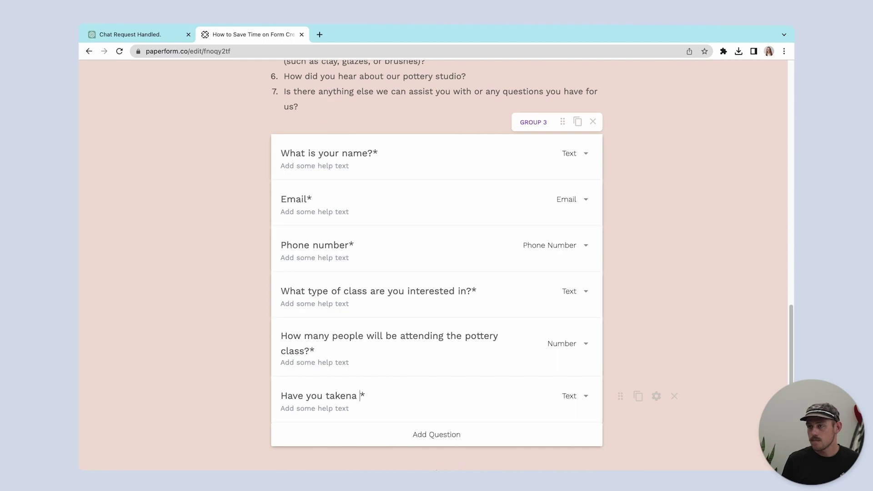
# Delete the remaining pasted numbered questions above the form fields.
pyautogui.moveTo(301, 441); pyautogui.dragTo(276, 257)
pyautogui.press('BackSpace')
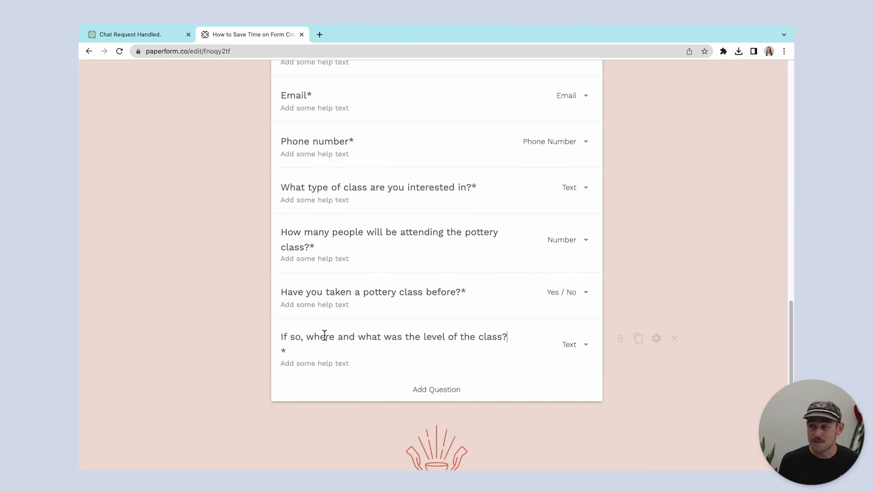
# Turn on visibility logic for the "If so, where and what was the level" question, showing it only when the pottery class experience question is Yes.
pyautogui.click(661, 338)
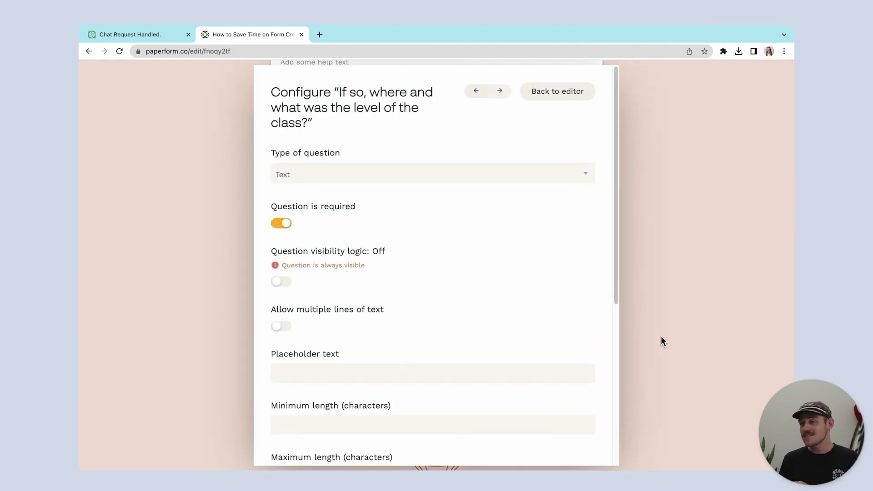
pyautogui.click(280, 283)
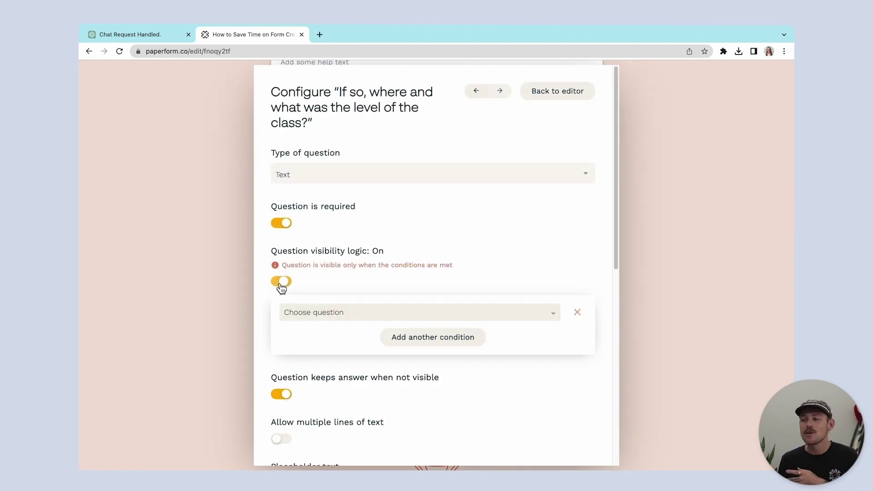
pyautogui.click(369, 313)
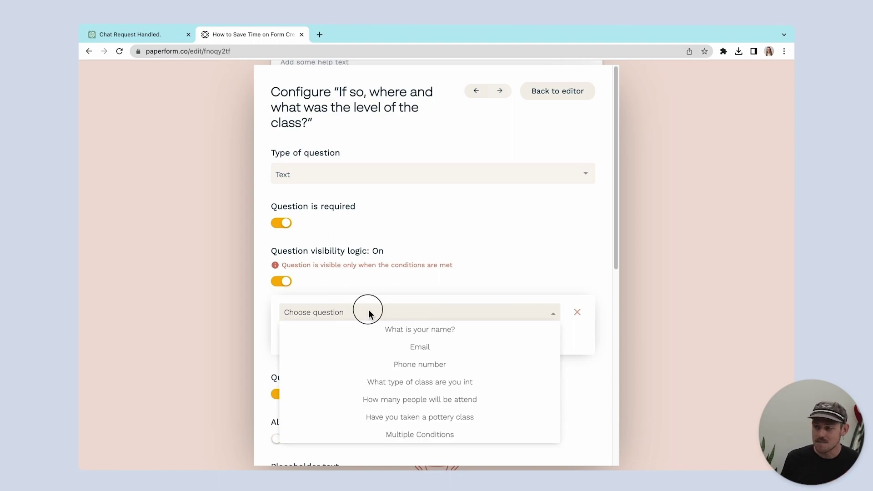
pyautogui.click(429, 417)
pyautogui.click(545, 312)
pyautogui.click(540, 329)
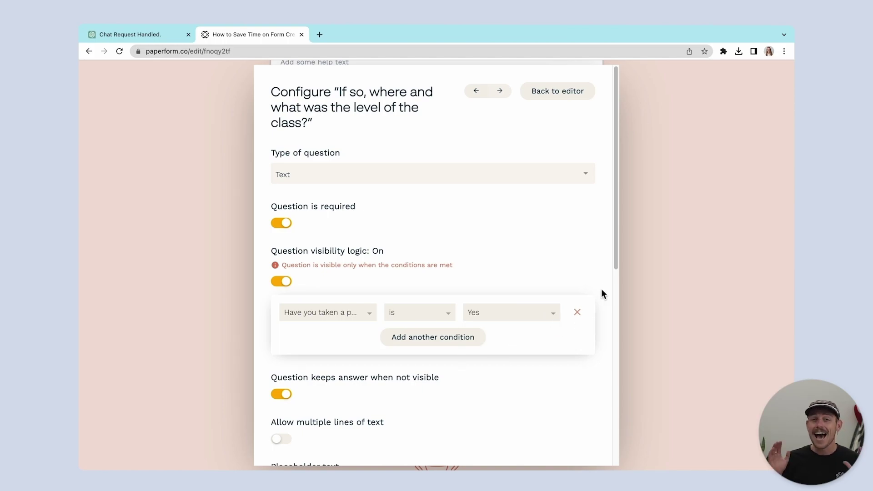
pyautogui.moveTo(617, 258); pyautogui.dragTo(620, 297)
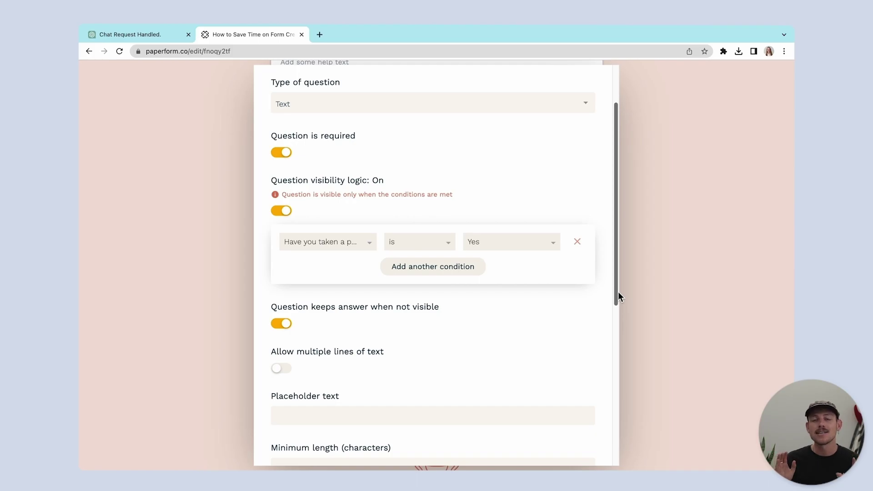
# Add an Appointment question titled "Booking" at the end of the form, below the class level question.
pyautogui.click(643, 302)
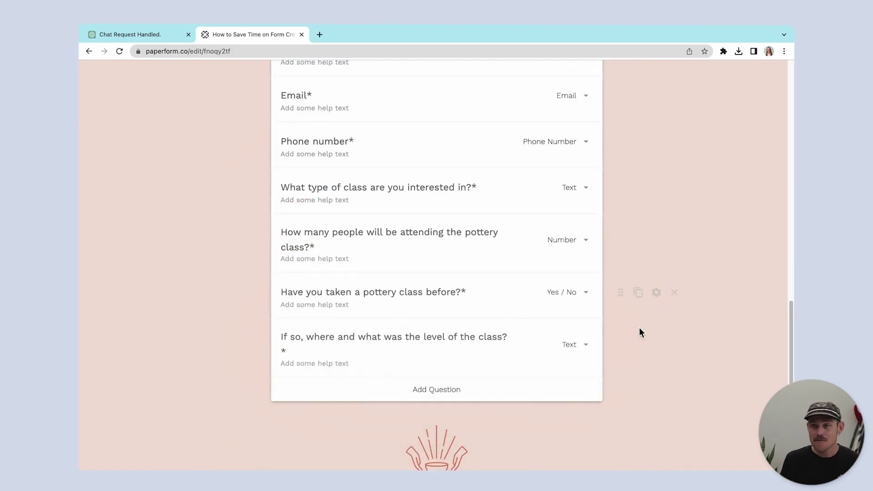
pyautogui.click(559, 390)
pyautogui.click(582, 398)
pyautogui.write('app')
pyautogui.press('Return')
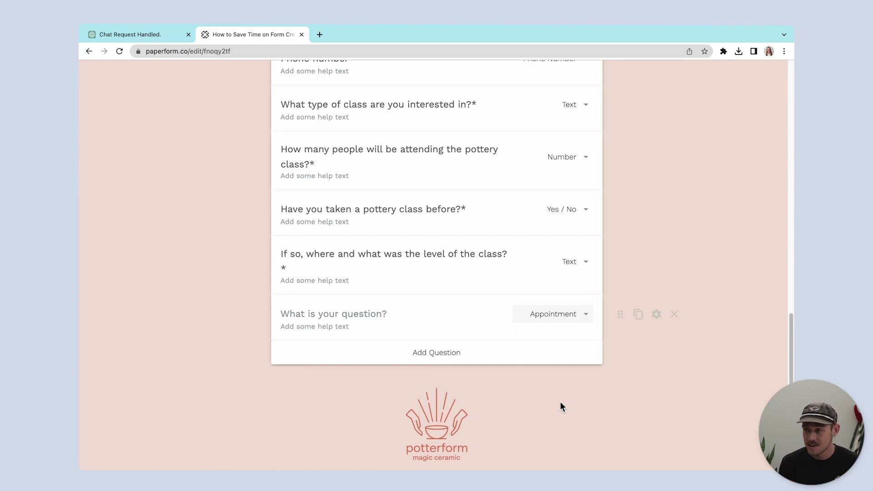
pyautogui.click(371, 317)
pyautogui.write('Booking')
# View the live form and examine its questions down to the booking calendar.
pyautogui.scroll(20, 713, 143)
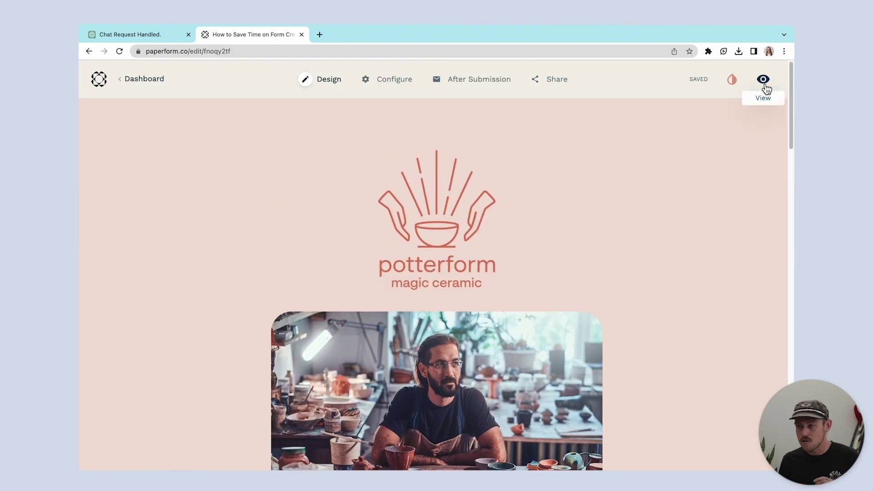
pyautogui.click(766, 85)
pyautogui.scroll(-10, 673, 207)
pyautogui.scroll(-15, 674, 208)
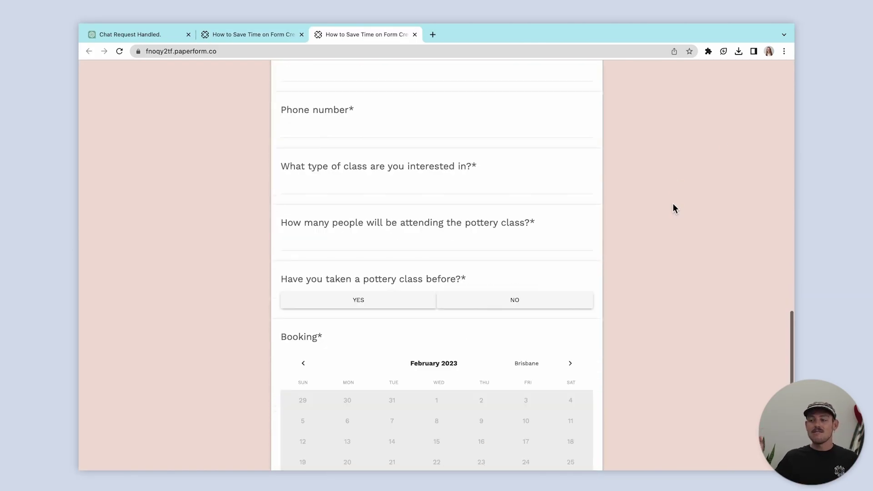
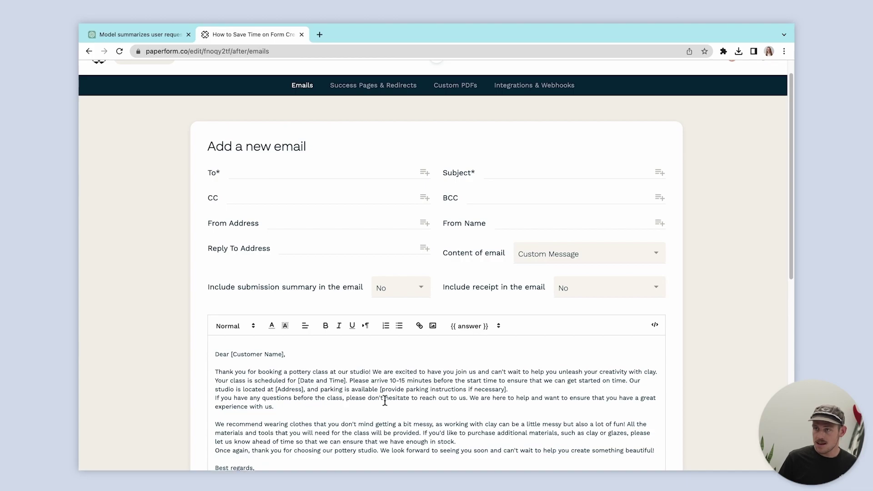
# Replace the [Customer Name] and [Date and Time] placeholders in the email body with the "What is your name?" and Booking answers.
pyautogui.click(468, 326)
pyautogui.click(481, 355)
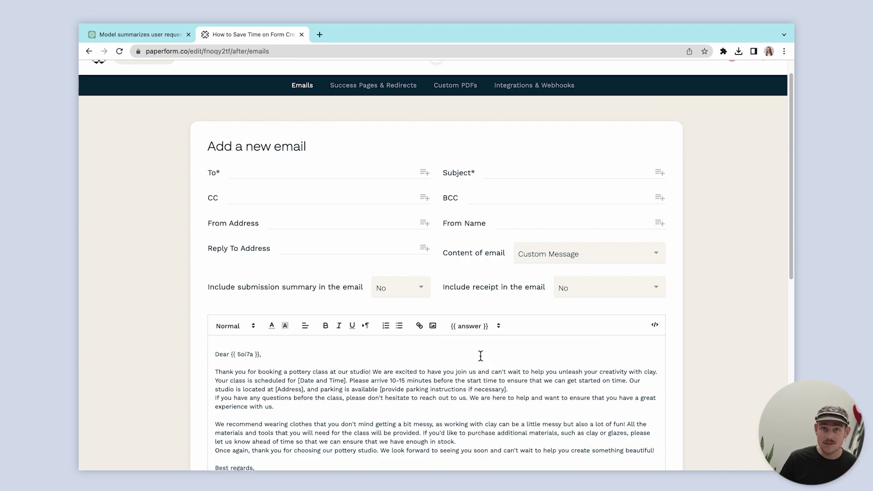
pyautogui.moveTo(346, 382); pyautogui.dragTo(294, 381)
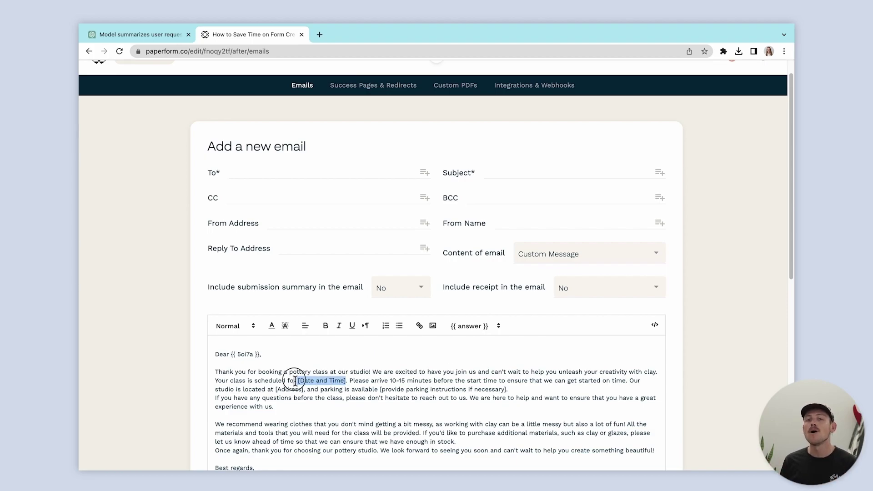
pyautogui.press('BackSpace')
pyautogui.click(468, 326)
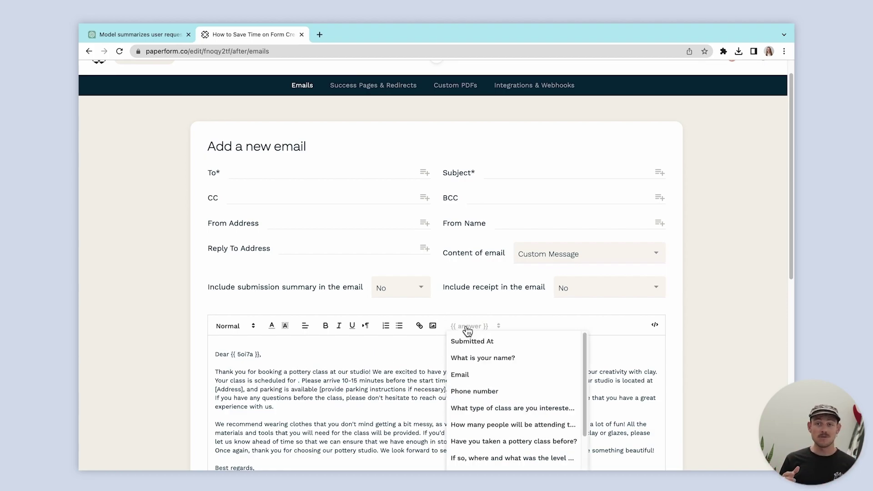
pyautogui.scroll(-3, 498, 401)
pyautogui.click(482, 429)
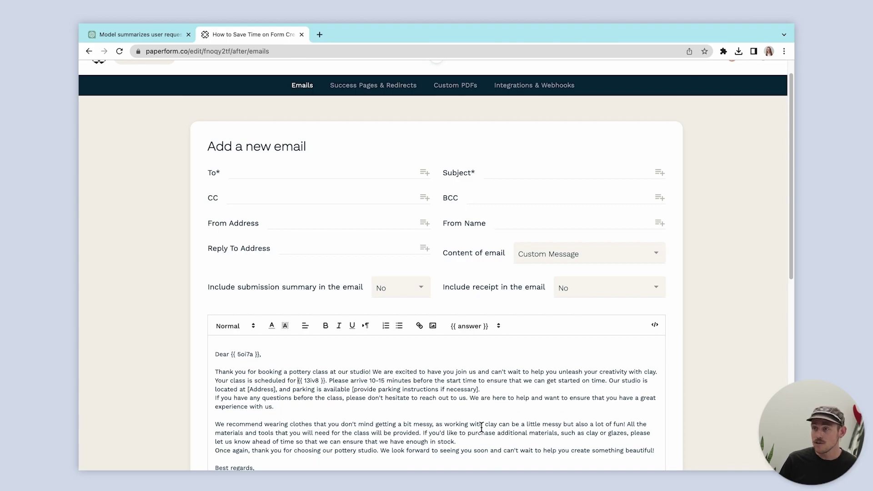
# Address the new email to the form's Email answer and set its subject to "Pottery Class Booking Confirmation".
pyautogui.click(425, 172)
pyautogui.click(412, 188)
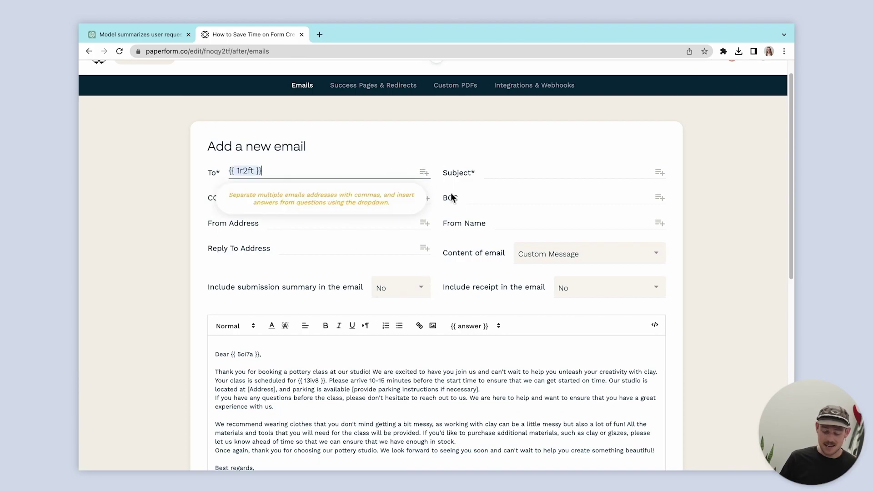
pyautogui.click(494, 175)
pyautogui.write('Pottery Class Booking Confirmation')
# Turn on email logic so the email is sent only when Booking is answered, and add the email to the form.
pyautogui.scroll(-3, 395, 296)
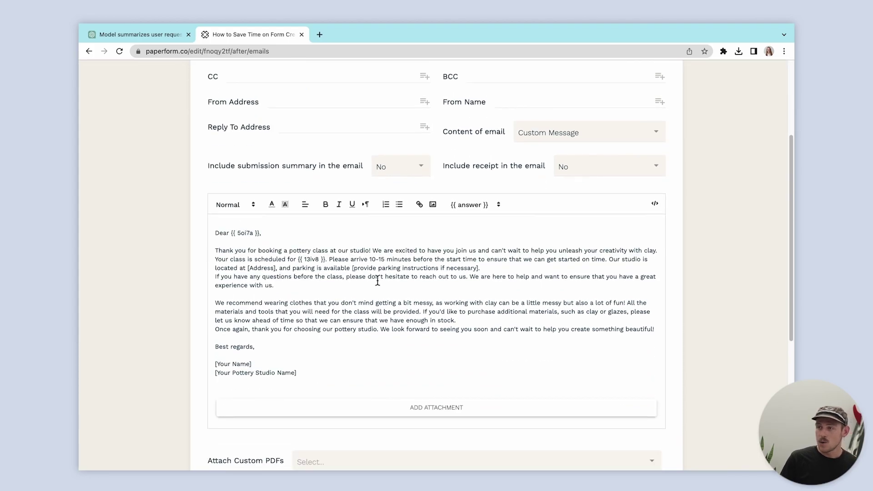
pyautogui.scroll(-3, 319, 357)
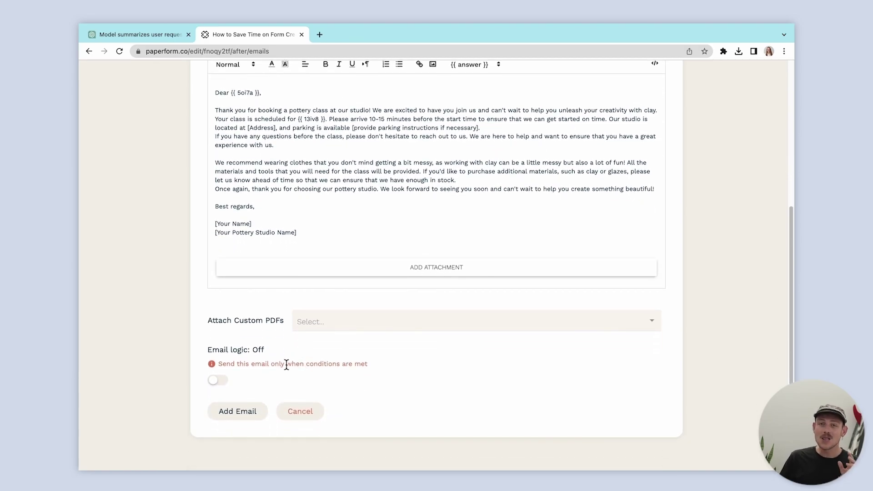
pyautogui.click(227, 381)
pyautogui.scroll(-1, 337, 396)
pyautogui.click(442, 407)
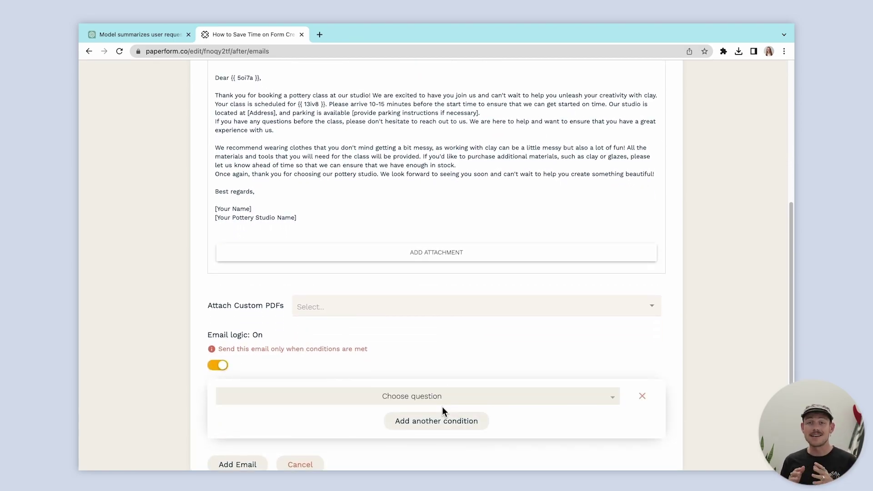
pyautogui.scroll(-2, 441, 400)
pyautogui.click(405, 334)
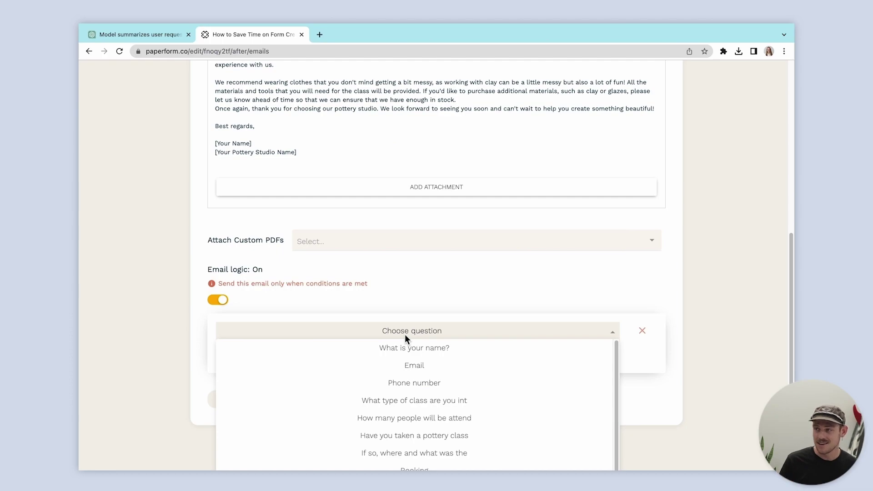
pyautogui.click(415, 468)
pyautogui.click(449, 331)
pyautogui.click(445, 350)
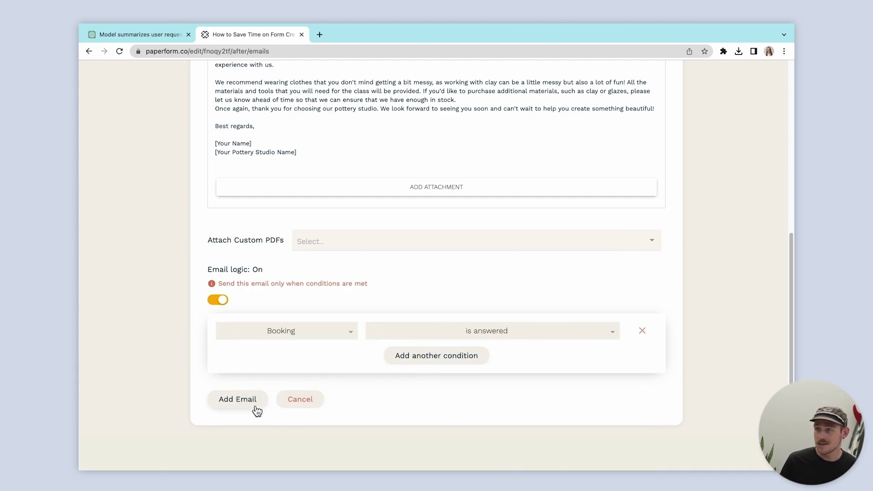
pyautogui.click(238, 400)
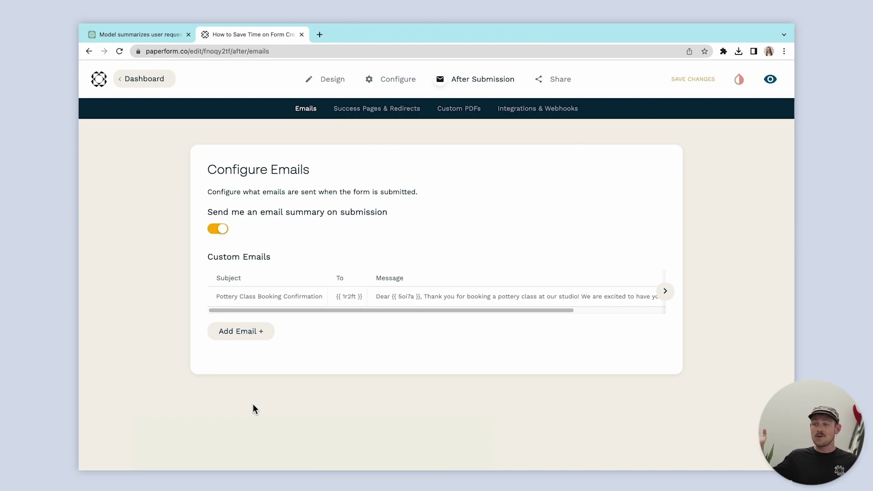